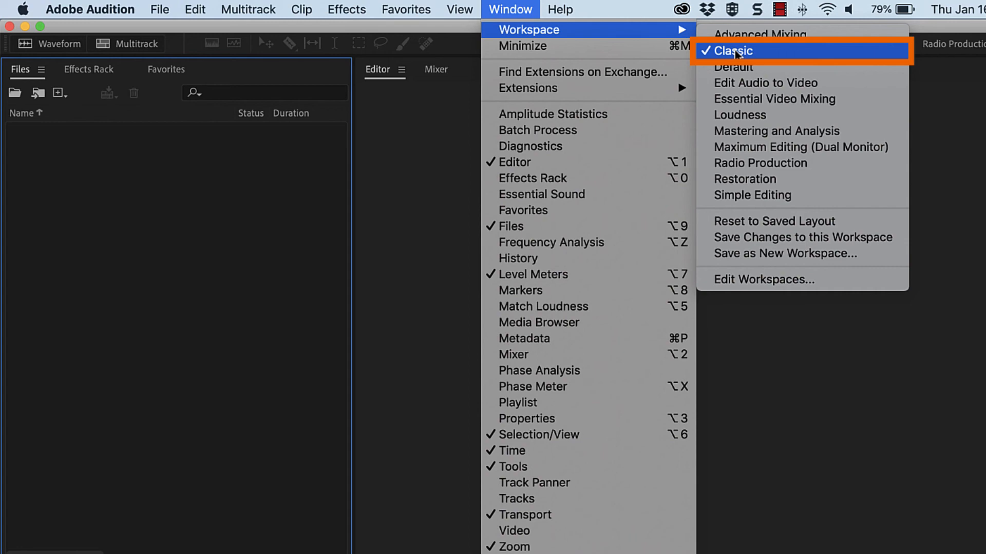
- Switch to the Classic workspace and reset it to its saved layout
{"action": "left_click", "coordinate": [736, 51]}
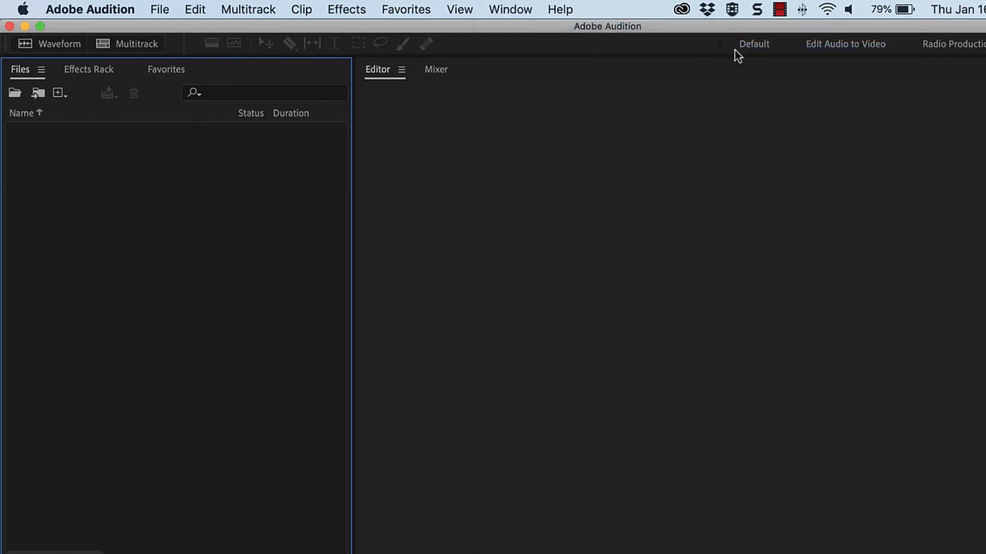
{"action": "left_click", "coordinate": [524, 10]}
{"action": "mouse_move", "coordinate": [537, 31]}
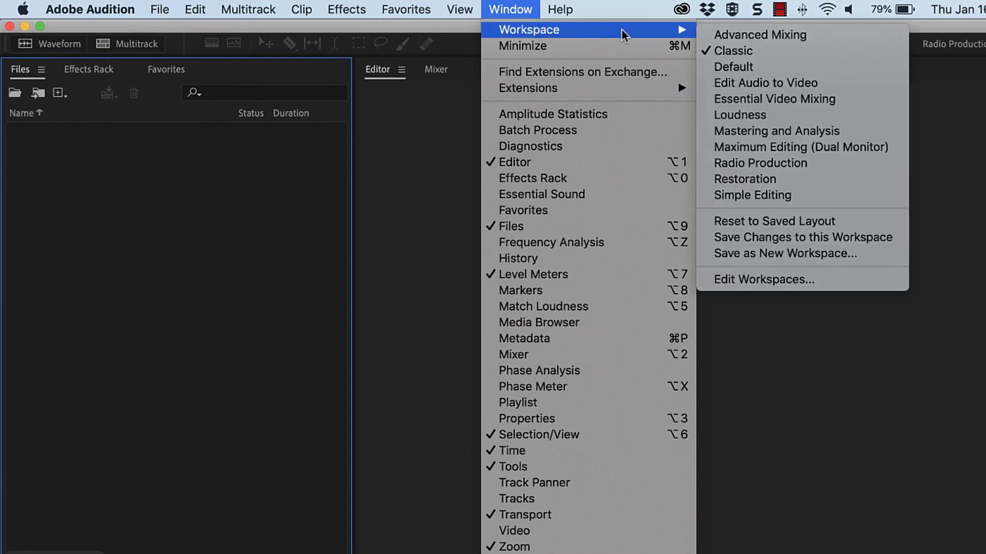
{"action": "left_click", "coordinate": [894, 222]}
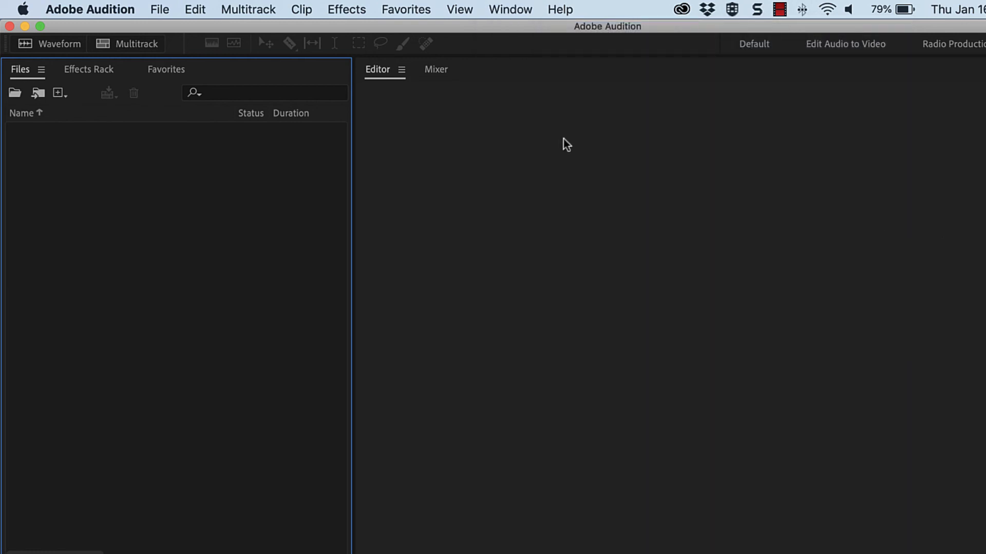
- Create a new multitrack session named Podcast Session, stored on the Desktop
{"action": "left_click", "coordinate": [108, 44]}
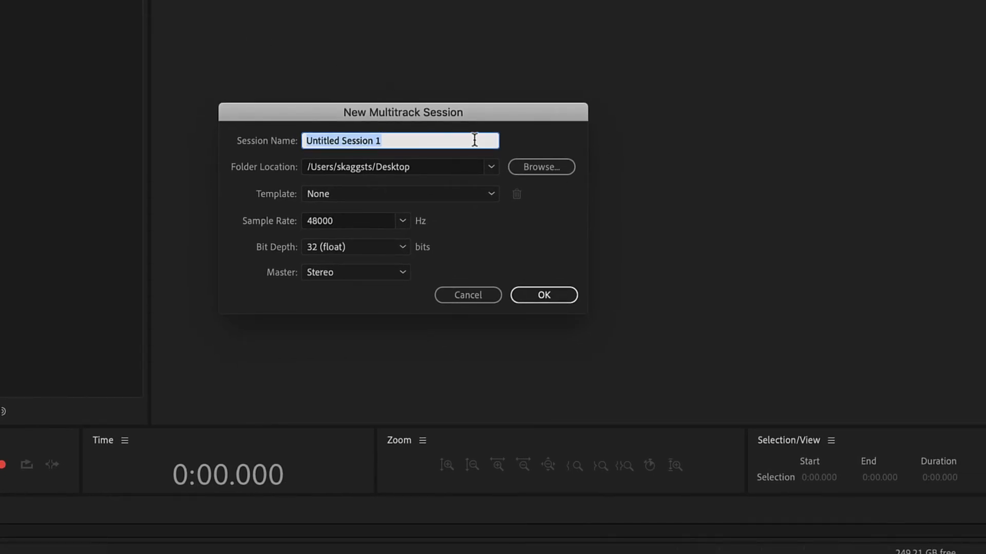
{"action": "type", "text": "Podcast Session"}
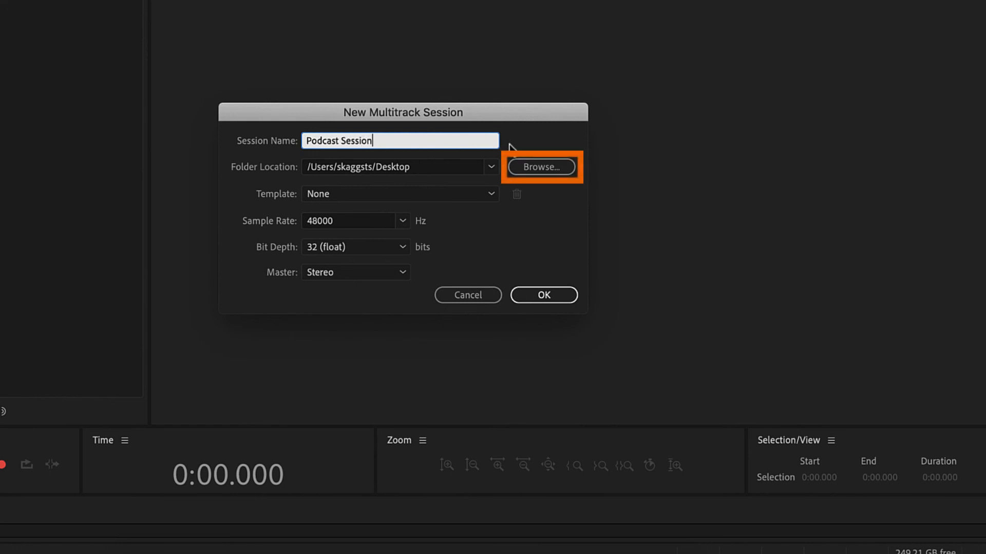
{"action": "left_click", "coordinate": [541, 164]}
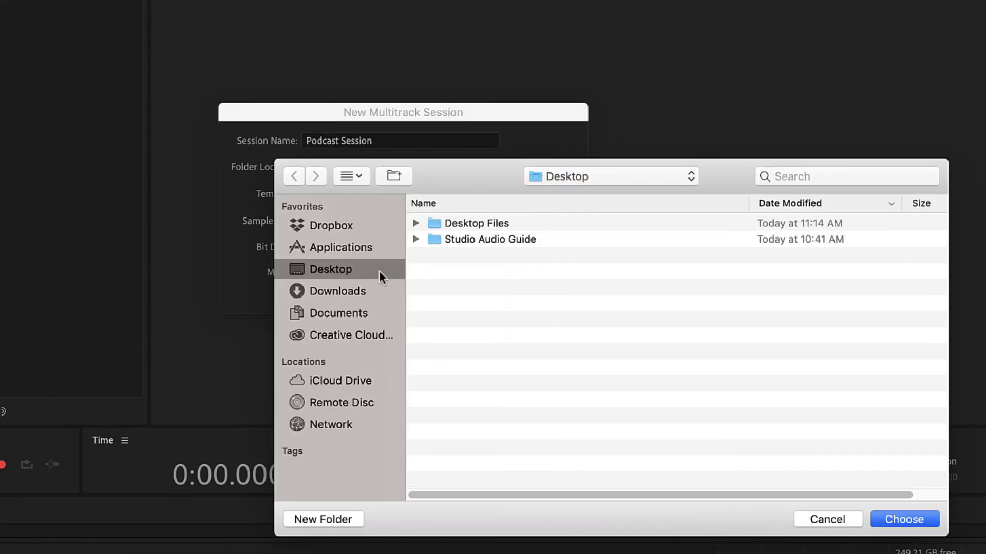
{"action": "left_click", "coordinate": [891, 519]}
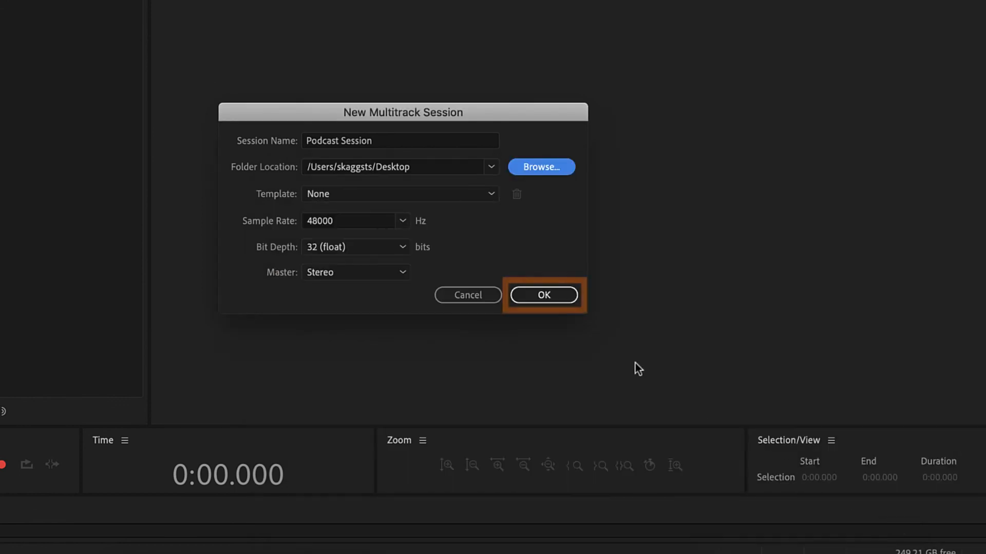
{"action": "left_click", "coordinate": [548, 295]}
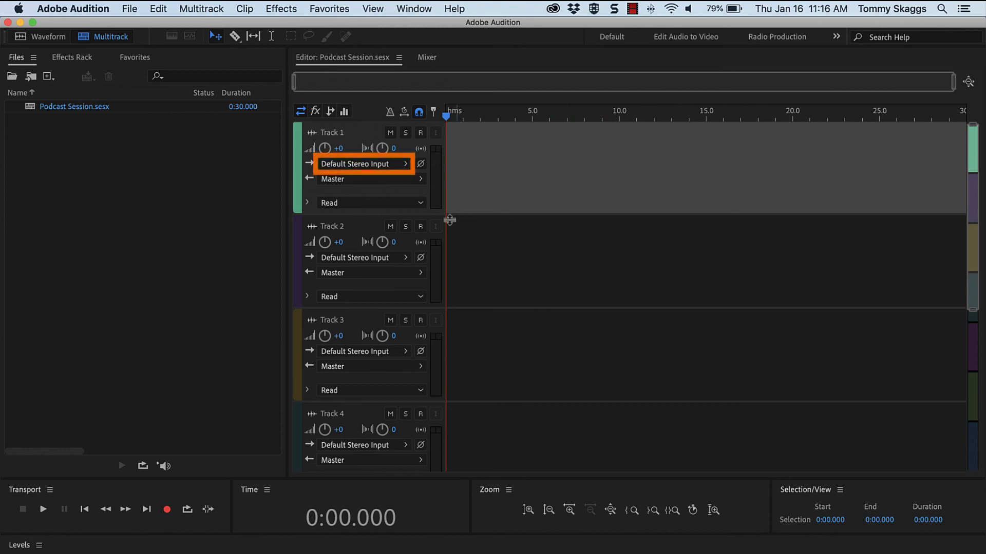
- Set the default audio hardware input to US-4x4 in the preferences
{"action": "left_click", "coordinate": [406, 164]}
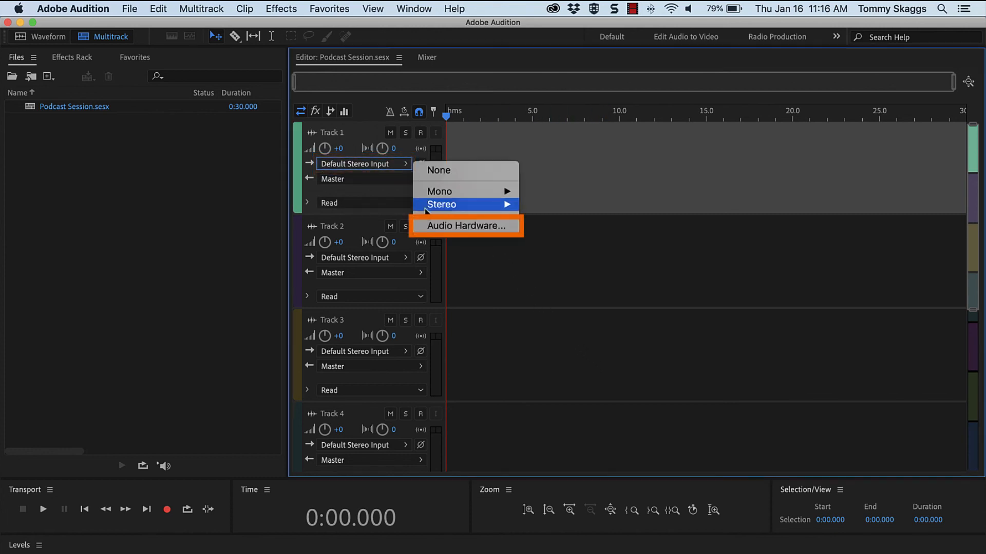
{"action": "left_click", "coordinate": [433, 227]}
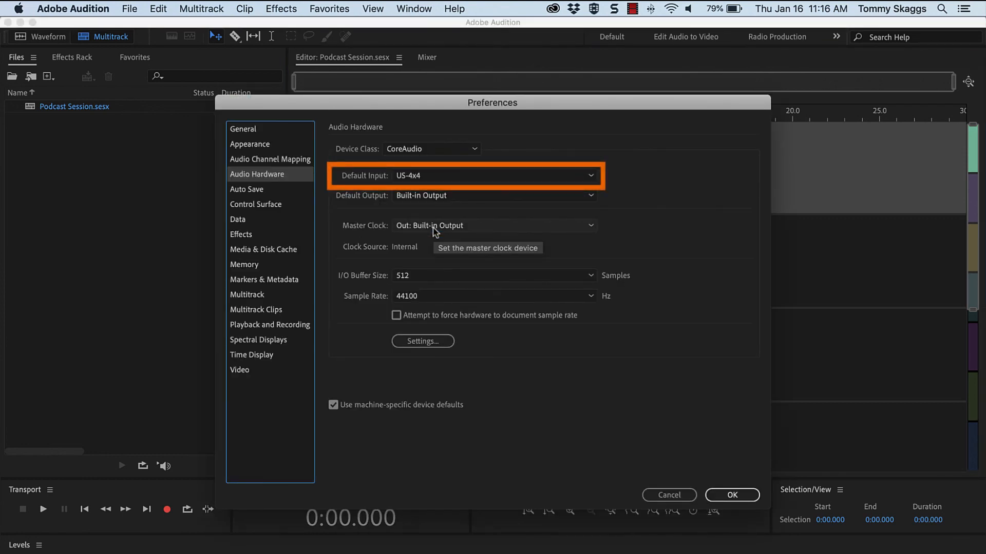
{"action": "left_click", "coordinate": [473, 175]}
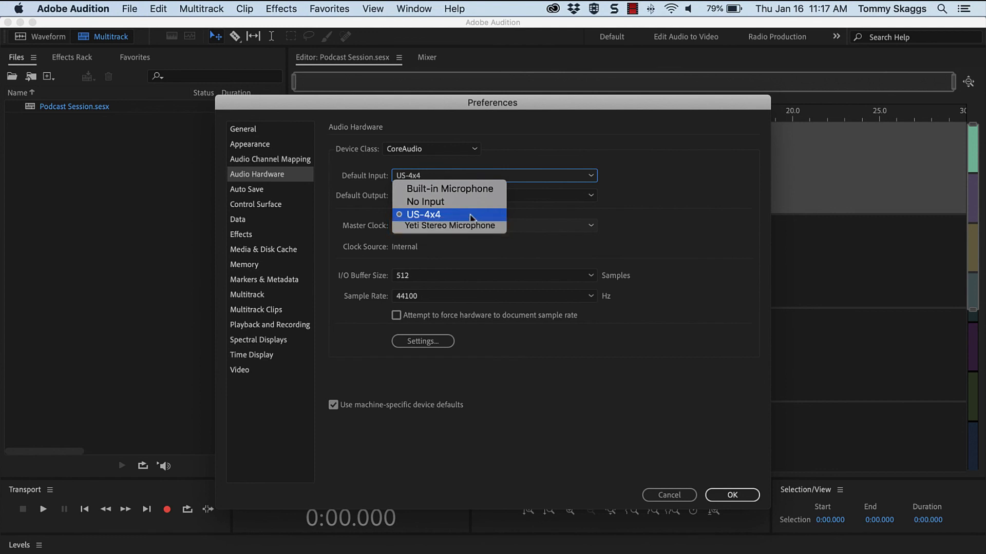
{"action": "left_click", "coordinate": [471, 215]}
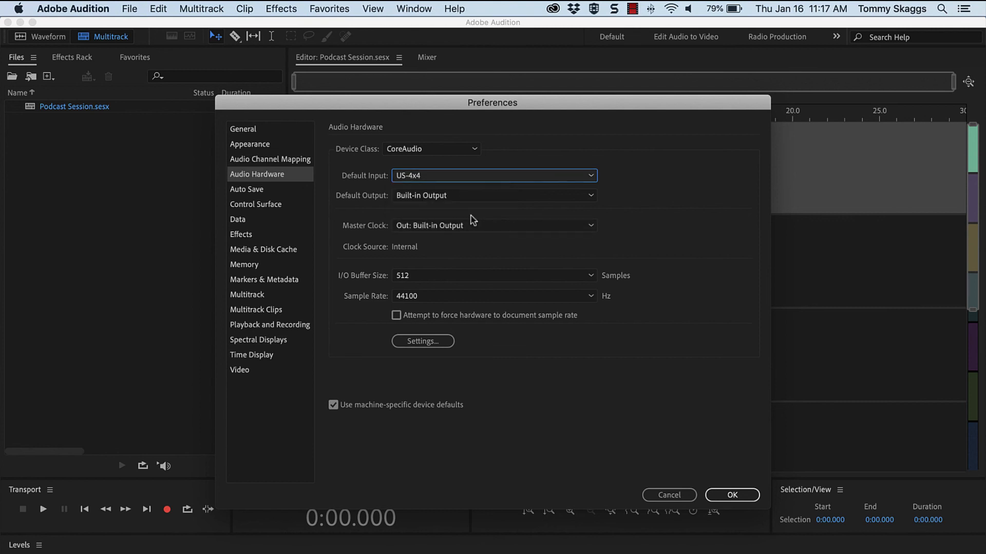
{"action": "left_click", "coordinate": [720, 496]}
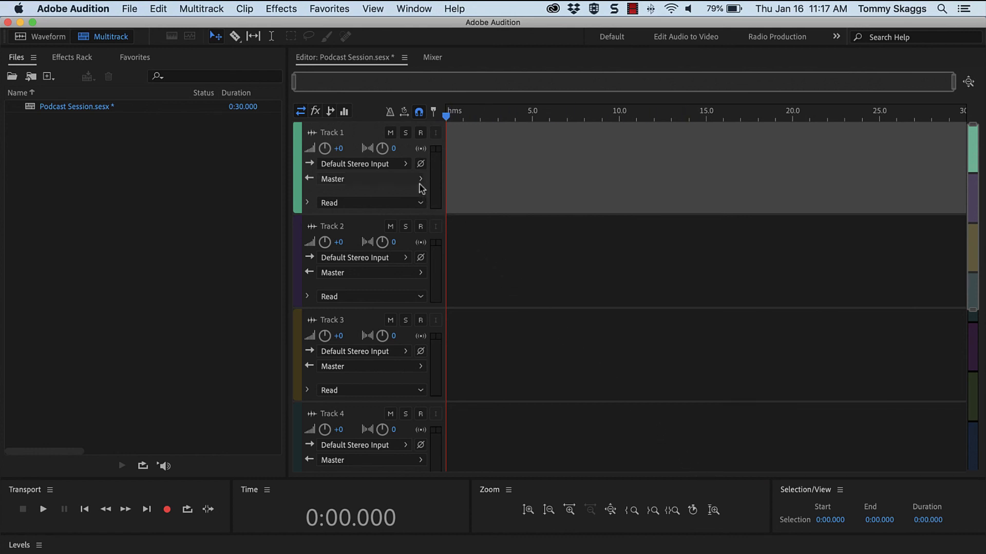
- Assign the mono input [01M] US-4x4: In 1 to Track 1 and [02M] US-4x4: In 2 to Track 2
{"action": "left_click", "coordinate": [406, 165]}
{"action": "mouse_move", "coordinate": [446, 192]}
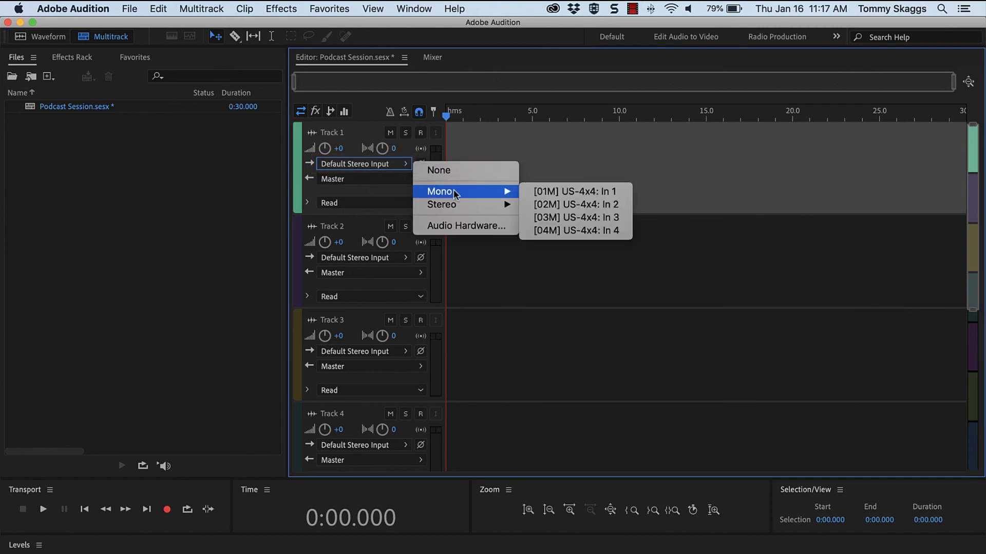
{"action": "left_click", "coordinate": [553, 194]}
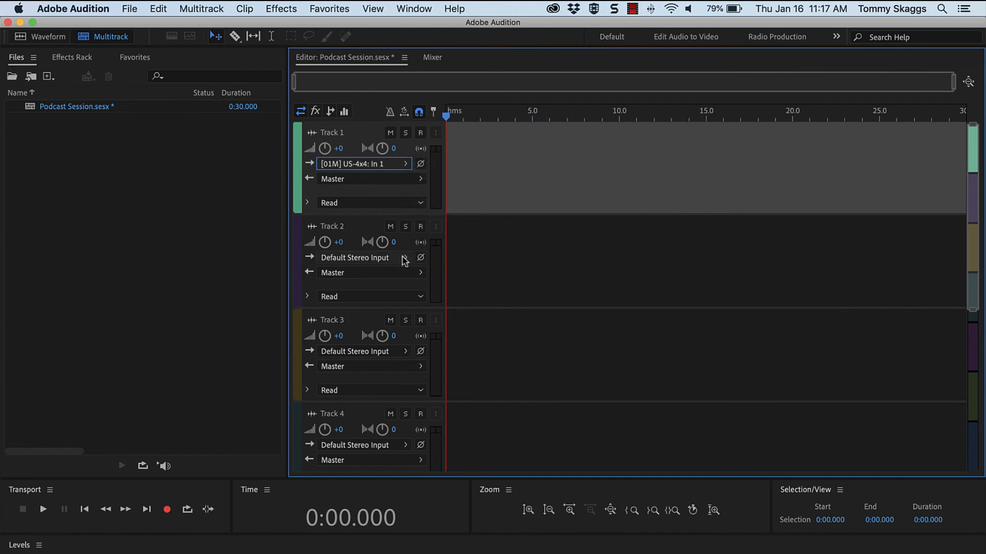
{"action": "left_click", "coordinate": [404, 259]}
{"action": "mouse_move", "coordinate": [447, 286]}
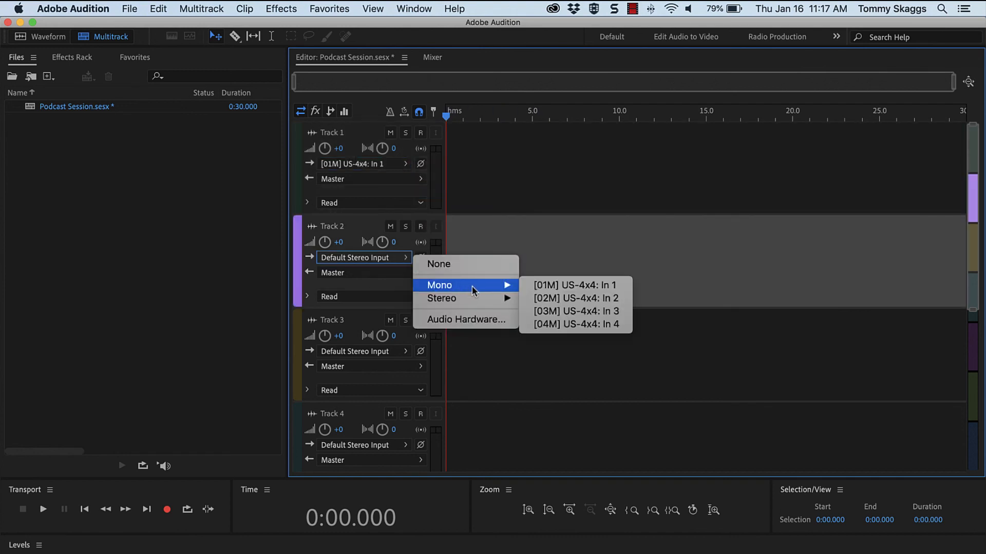
{"action": "left_click", "coordinate": [564, 302]}
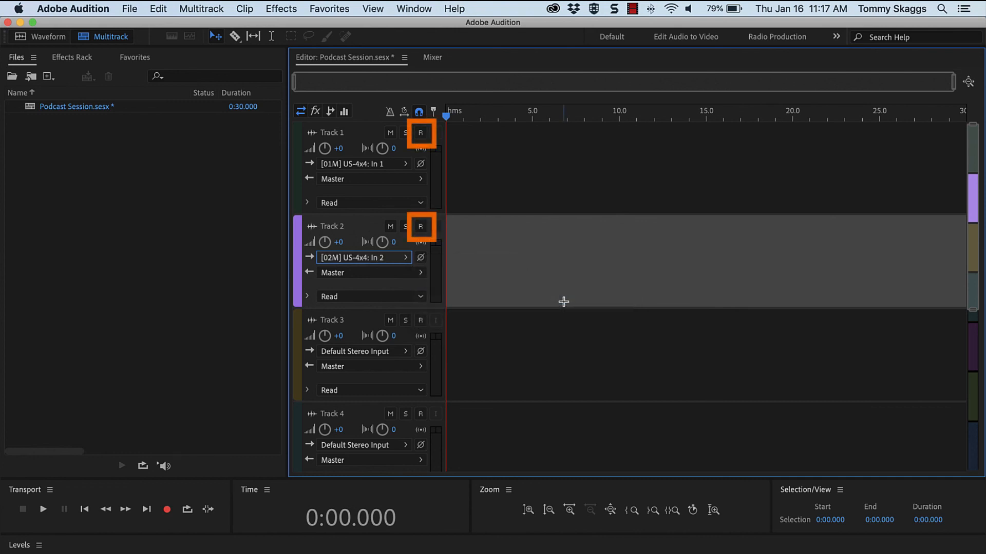
- Arm Tracks 1 and 2 for recording and record about 12 seconds of audio on both
{"action": "left_click", "coordinate": [421, 135]}
{"action": "left_click", "coordinate": [421, 228]}
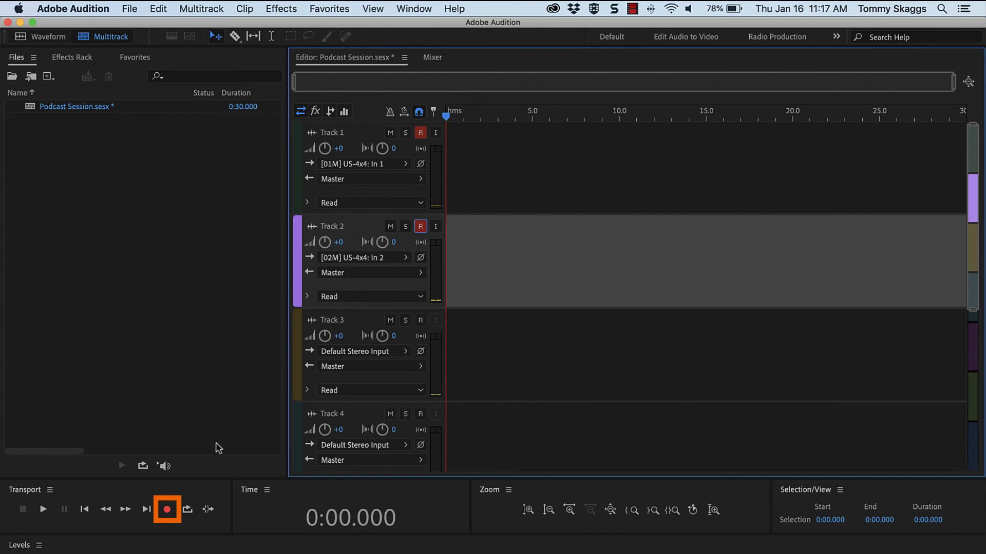
{"action": "left_click", "coordinate": [168, 511]}
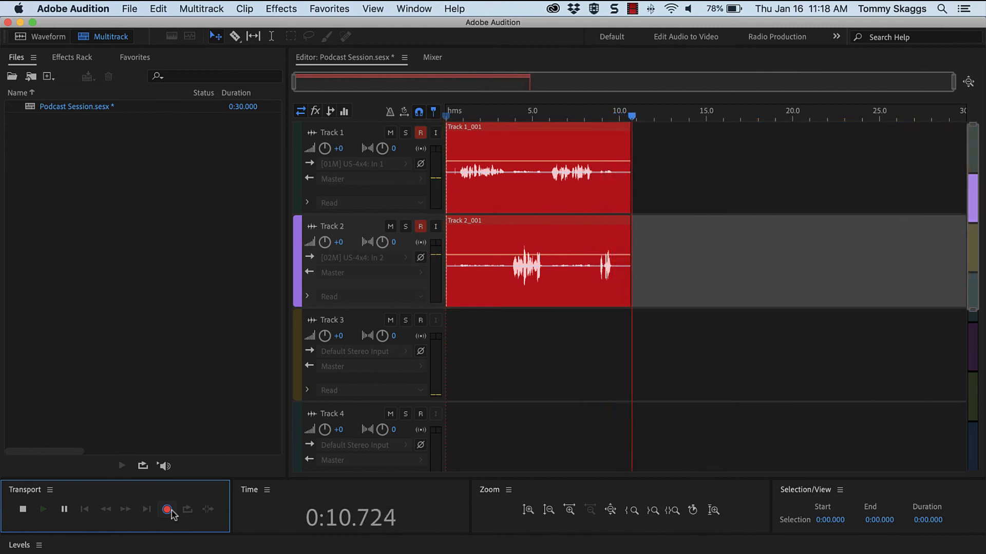
{"action": "left_click", "coordinate": [24, 510]}
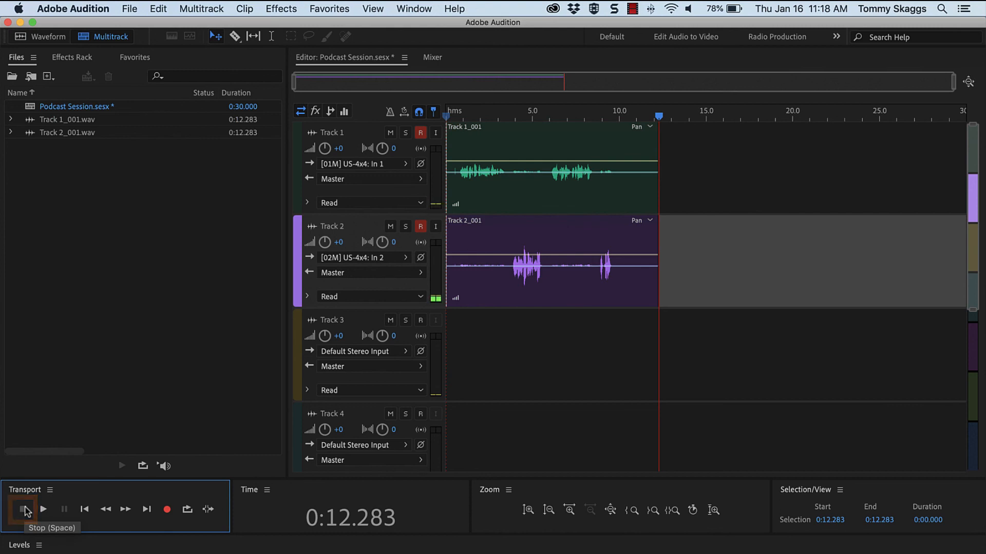
- Play back the recorded clips from about 1.6 seconds to check the audio, stopping at about 7 seconds
{"action": "left_click", "coordinate": [473, 114]}
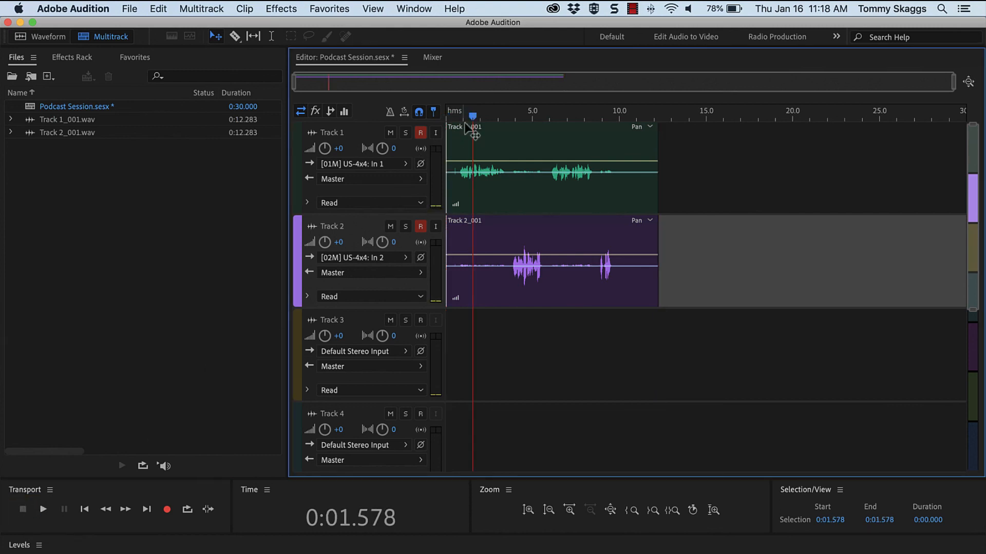
{"action": "left_click", "coordinate": [43, 509]}
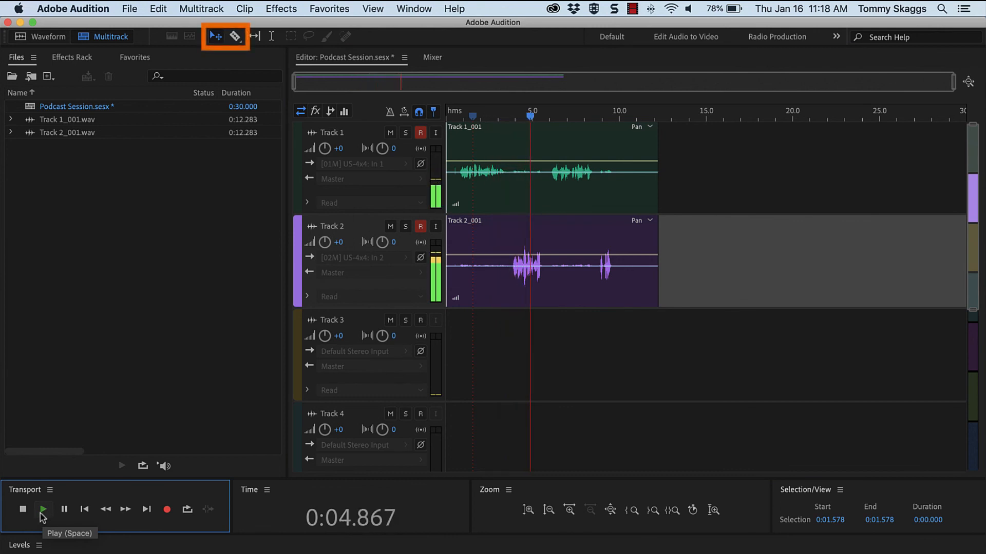
{"action": "left_click", "coordinate": [24, 512]}
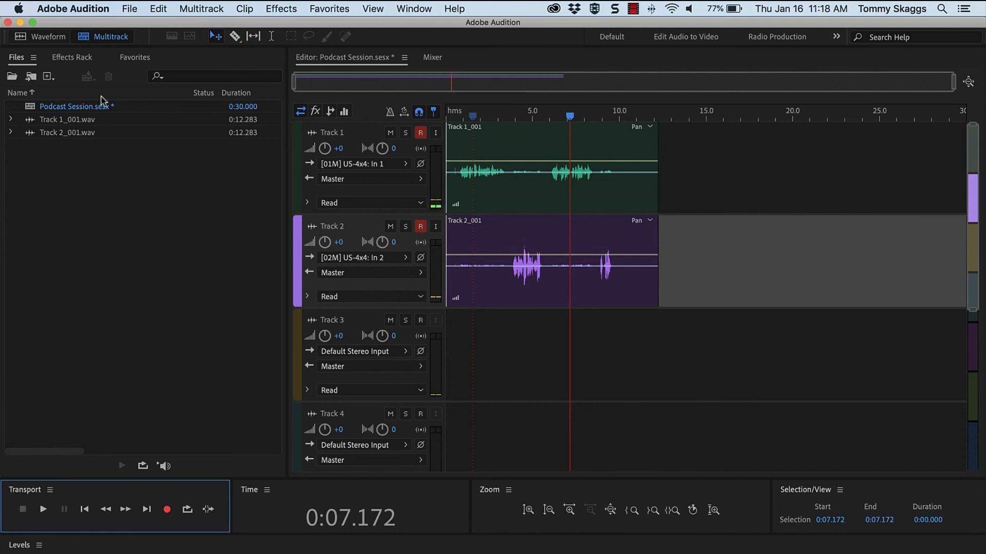
- Save the session and open its Podcast Session folder on the desktop in Finder to examine the saved files
{"action": "left_click", "coordinate": [129, 12]}
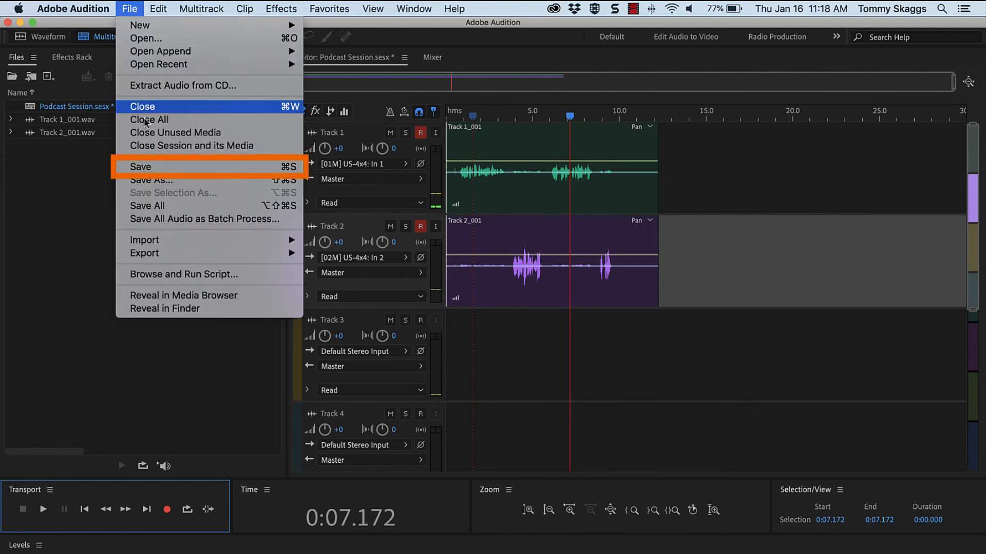
{"action": "left_click", "coordinate": [154, 168]}
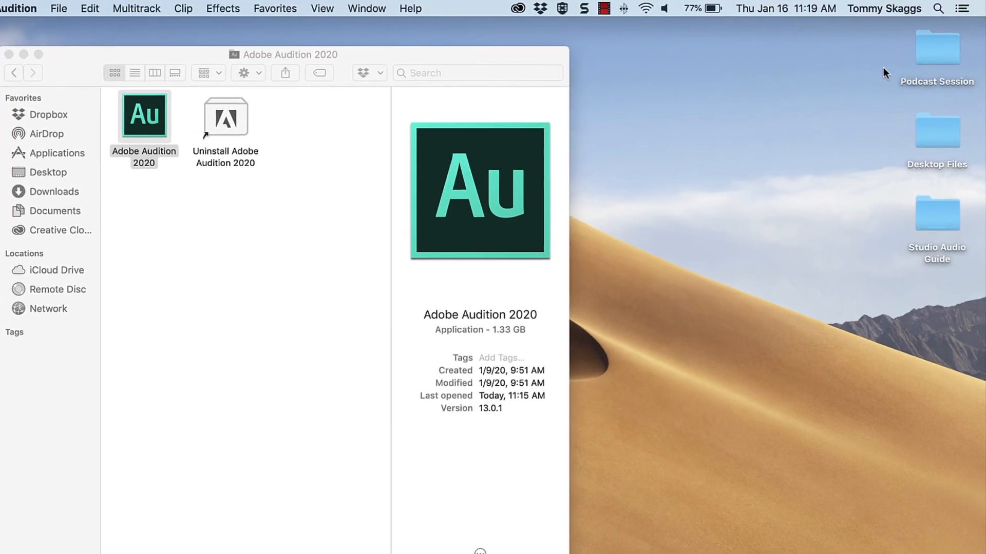
{"action": "left_click", "coordinate": [930, 55]}
{"action": "double_click", "coordinate": [925, 58]}
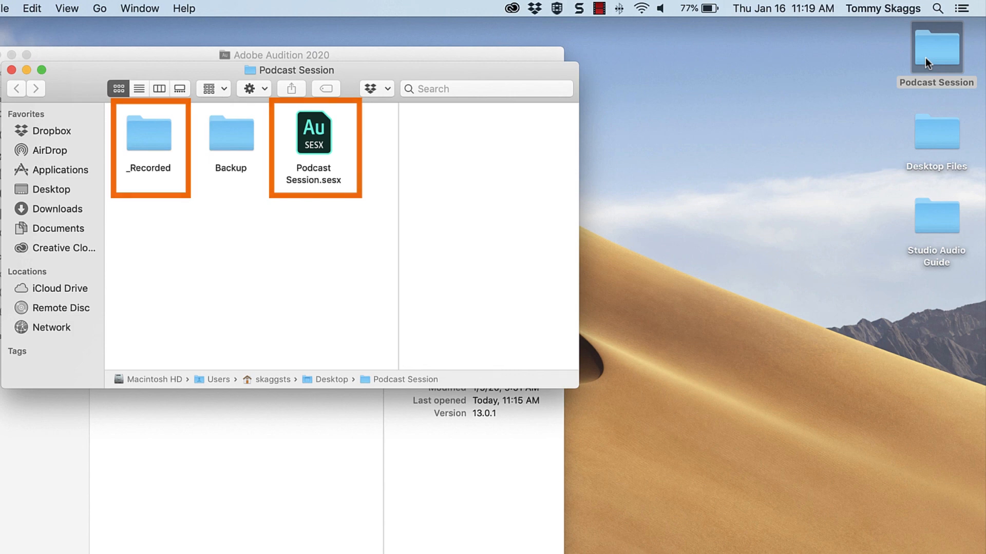
- Return to Adobe Audition and mix down the entire session to a new file
{"action": "left_click", "coordinate": [609, 509]}
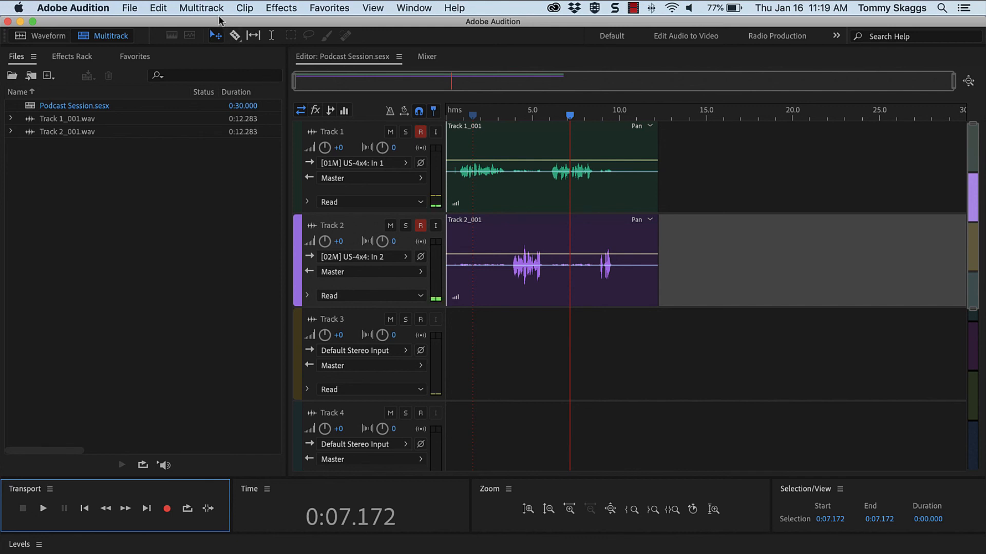
{"action": "left_click", "coordinate": [202, 8]}
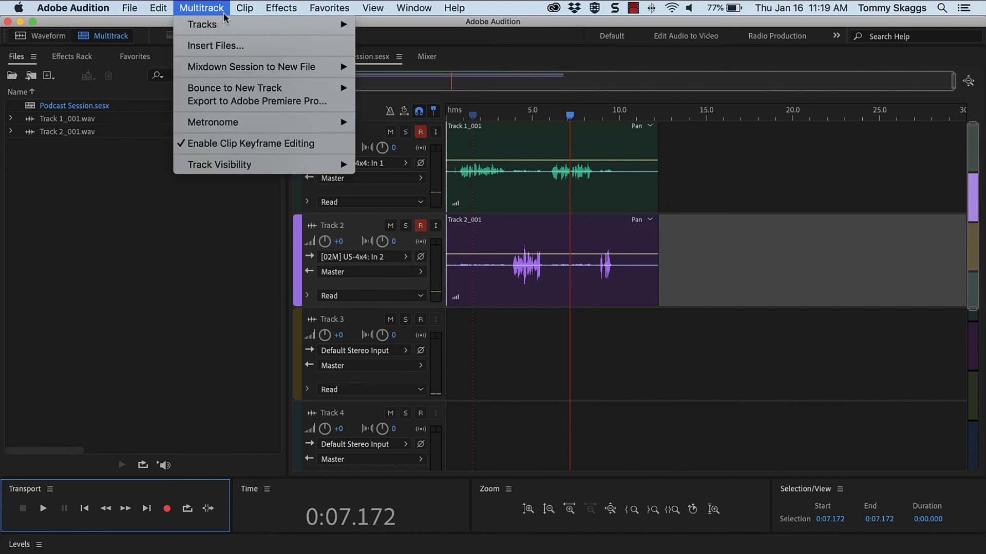
{"action": "mouse_move", "coordinate": [327, 69]}
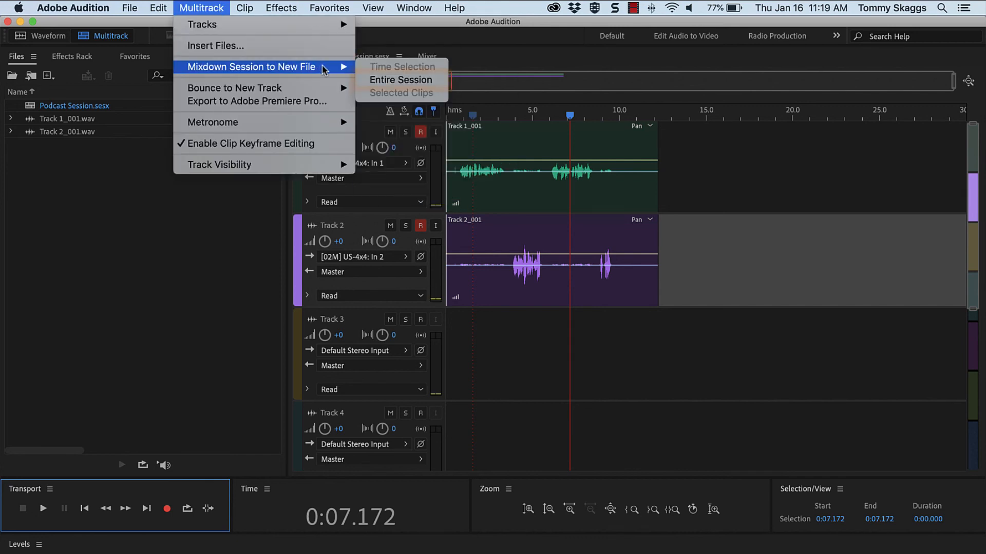
{"action": "left_click", "coordinate": [367, 81]}
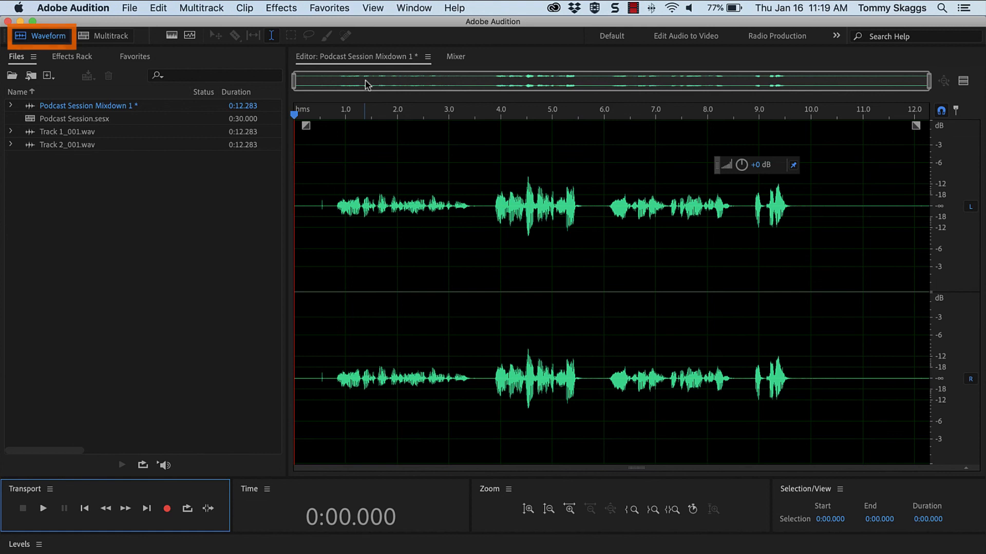
- Set up a Save As of the mixdown with the Desktop as location and MP3 Audio (*.mp3) as format
{"action": "left_click", "coordinate": [129, 8]}
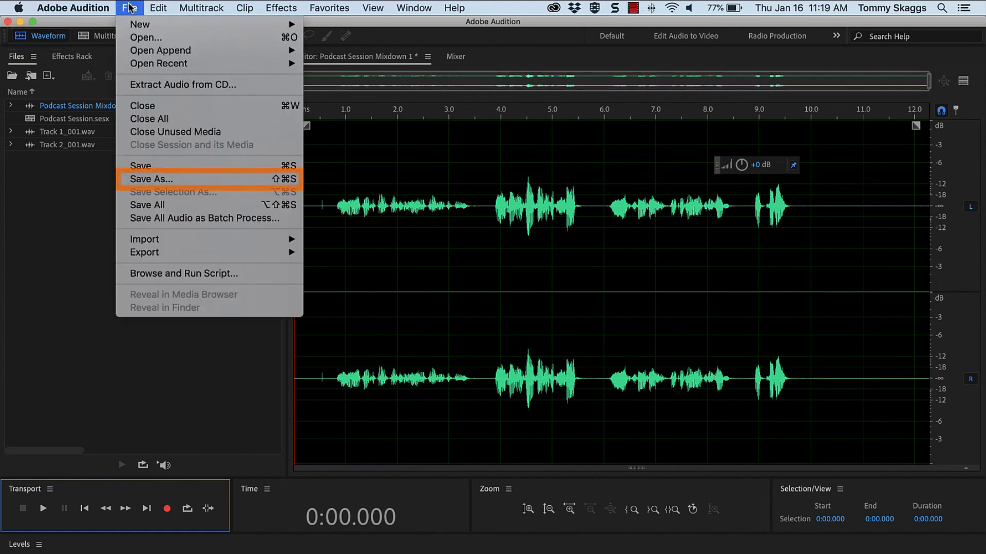
{"action": "left_click", "coordinate": [194, 180]}
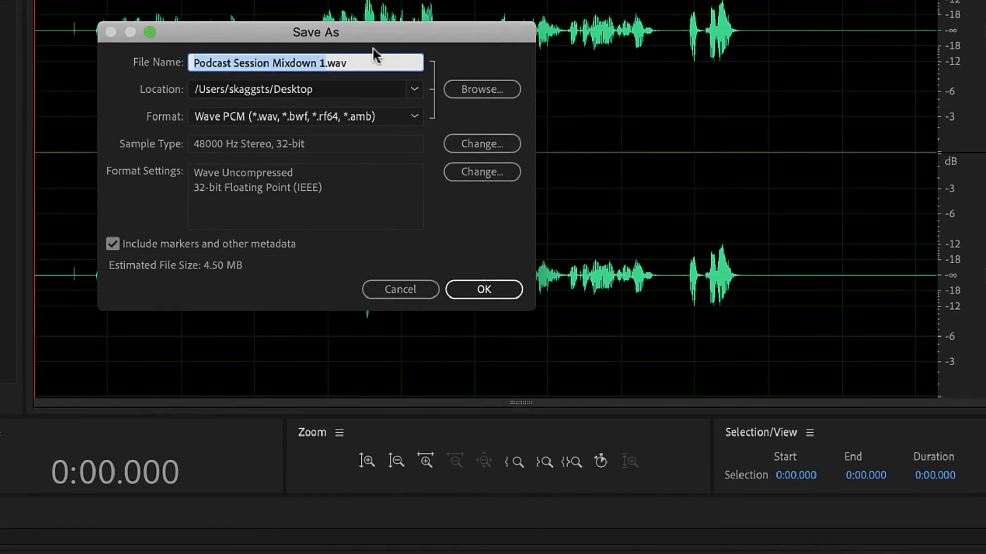
{"action": "left_click", "coordinate": [469, 87]}
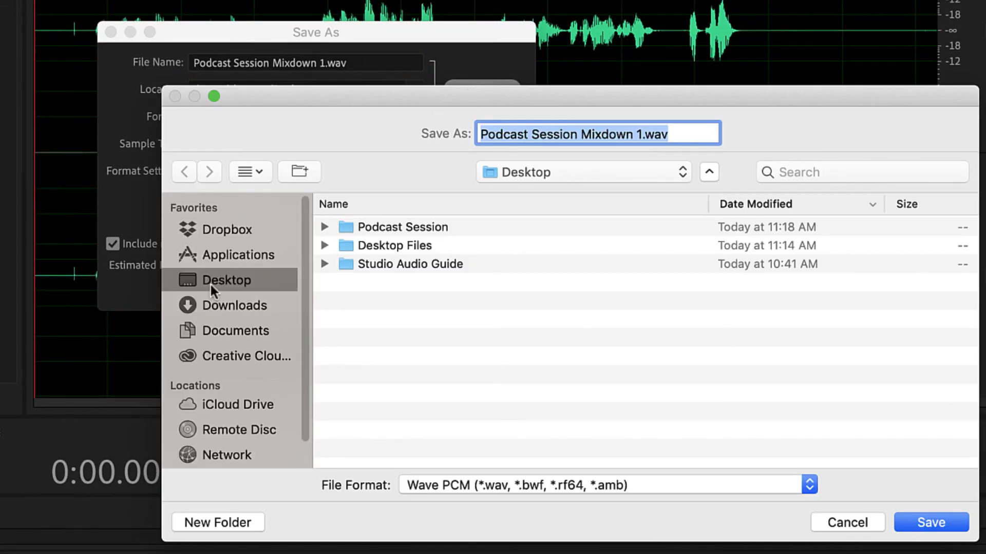
{"action": "left_click", "coordinate": [928, 519]}
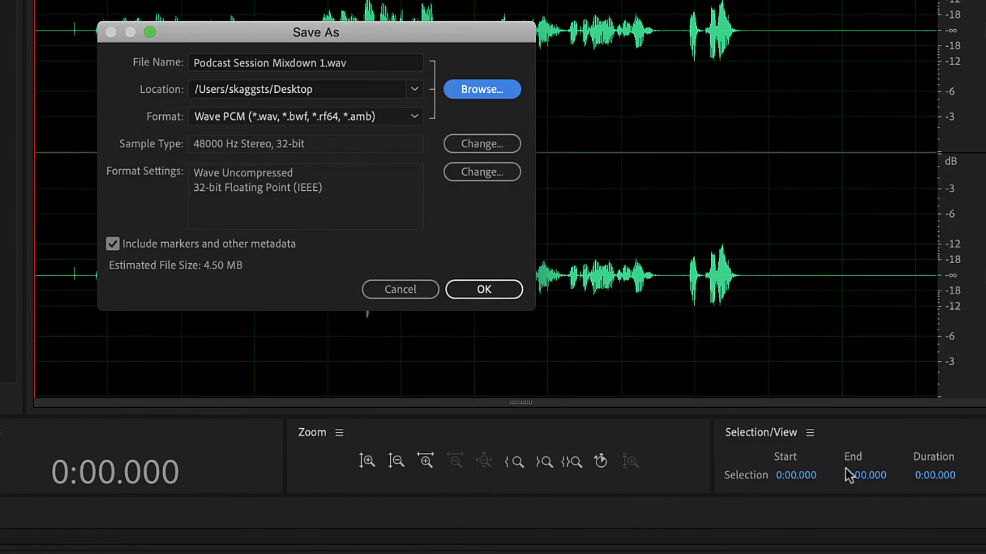
{"action": "left_click", "coordinate": [416, 117]}
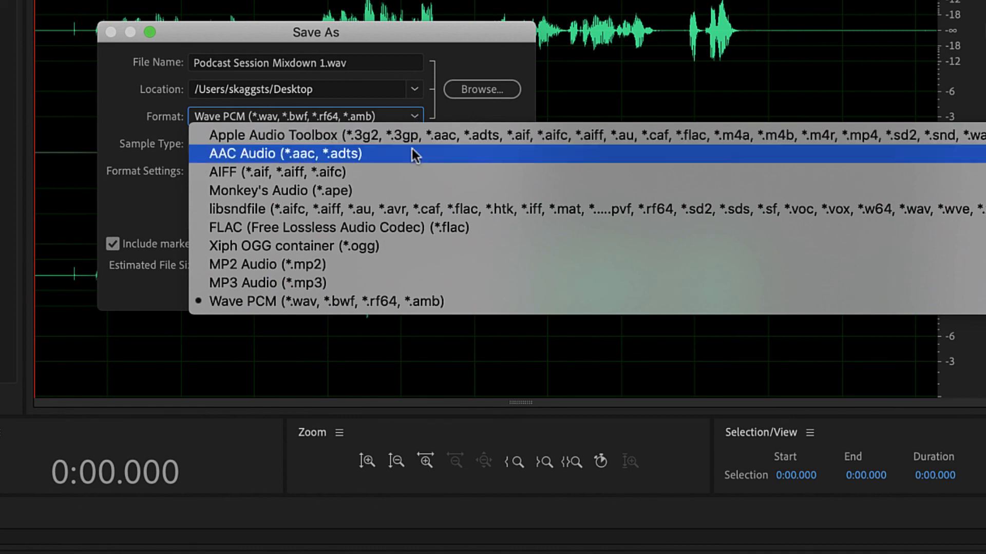
{"action": "left_click", "coordinate": [428, 284]}
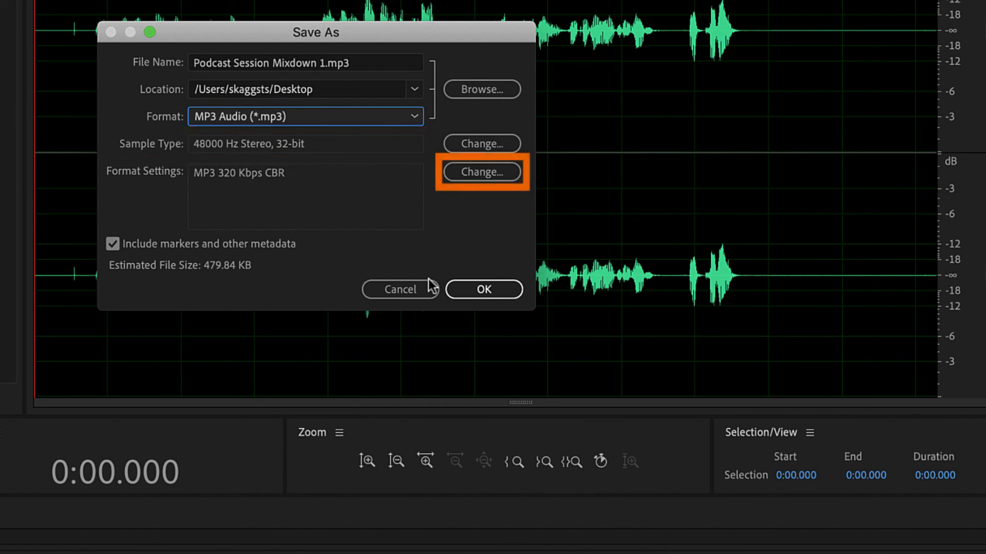
- Choose a constant MP3 bitrate of 320 Kbps (48000 Hz) and save the mixdown file
{"action": "left_click", "coordinate": [458, 176]}
{"action": "left_click", "coordinate": [431, 173]}
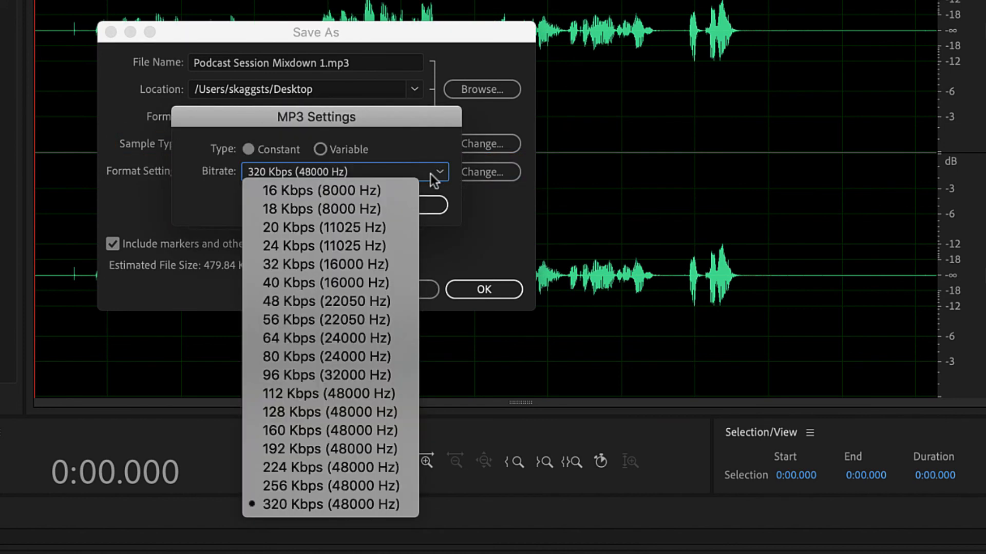
{"action": "left_click", "coordinate": [380, 500]}
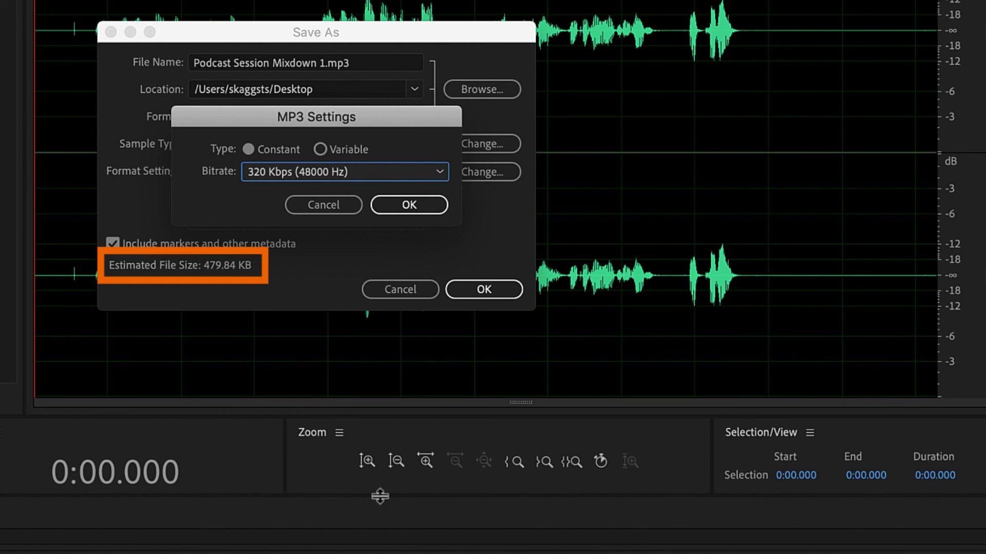
{"action": "left_click", "coordinate": [411, 205]}
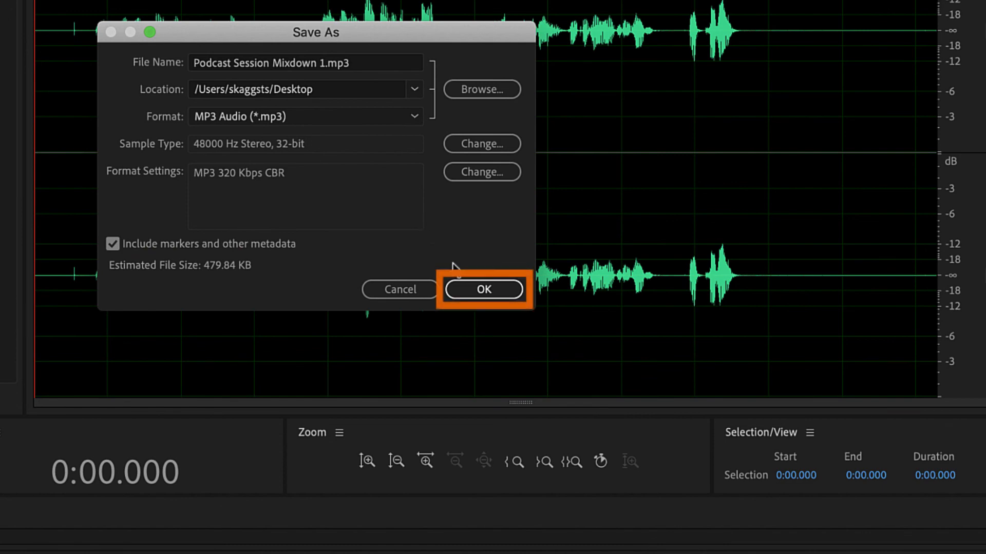
{"action": "left_click", "coordinate": [467, 287]}
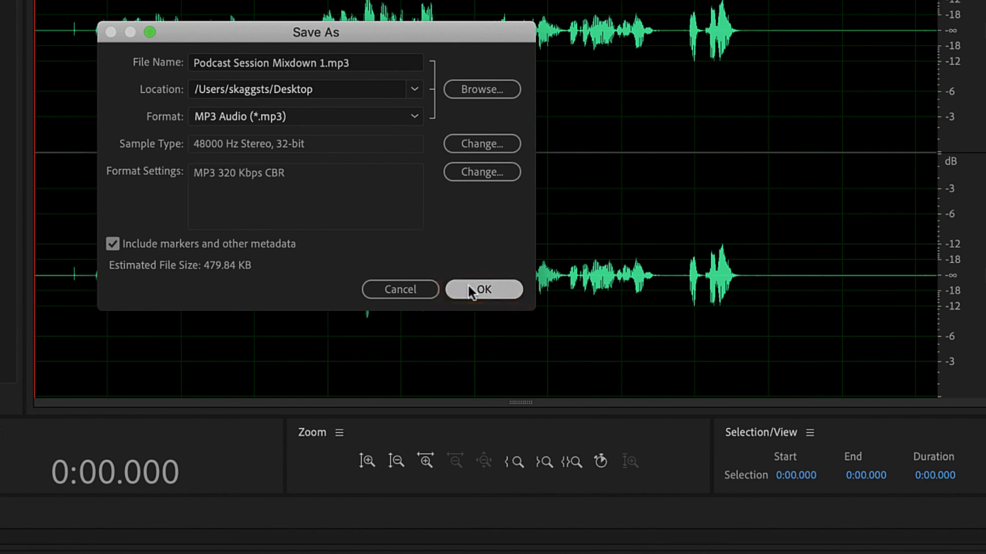